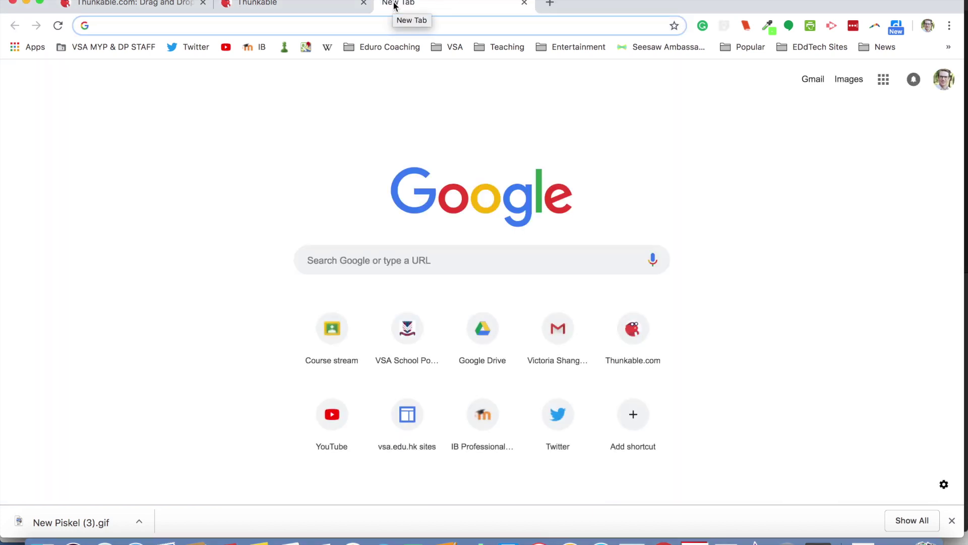
Enter piskelapp.com in a new Chrome tab's address bar
{"action": "type", "text": "piskel"}
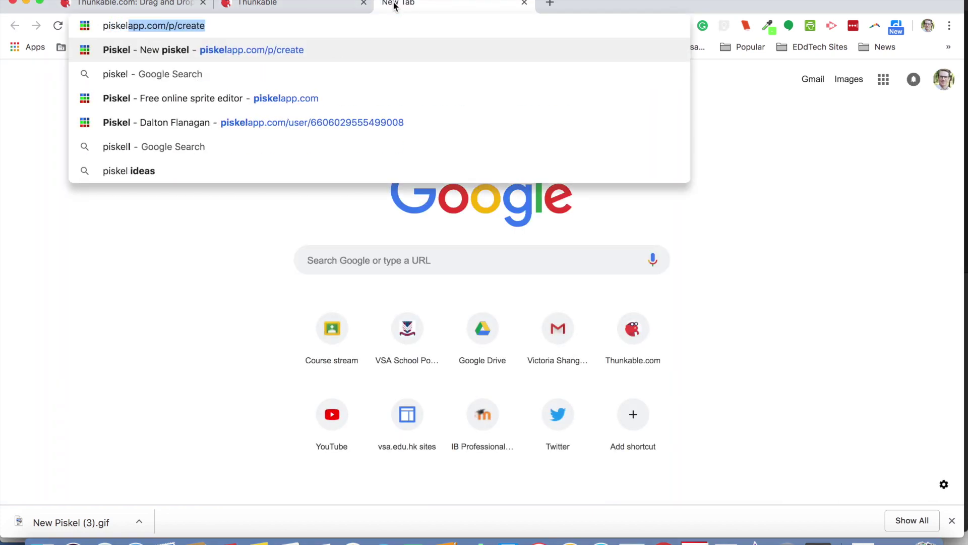
{"action": "type", "text": "app.com"}
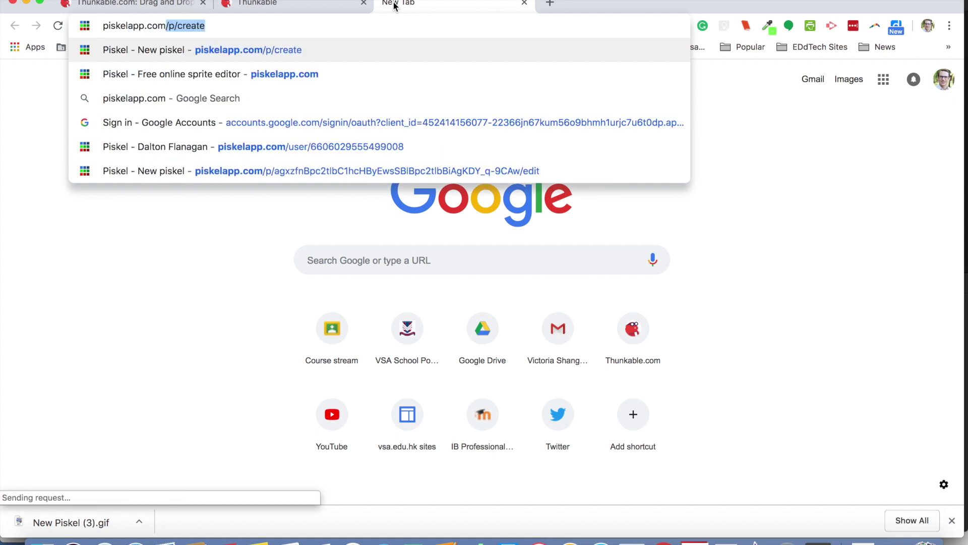
Load piskelapp.com/p/create to start a blank 32x32 Piskel sprite
{"action": "key", "text": "Return"}
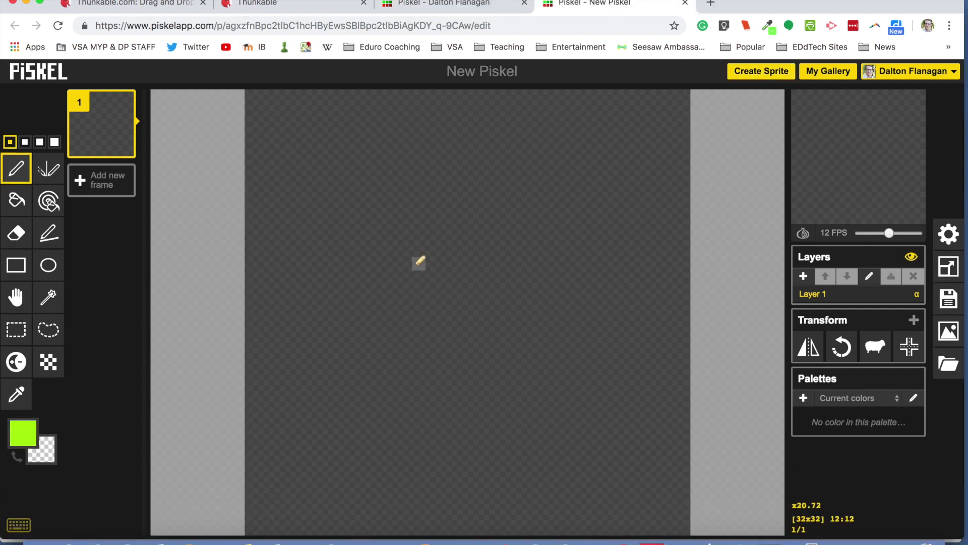
Draw the lime-green bird body on frame 1 with a black beak and black eye
{"action": "mouse_move", "coordinate": [446, 292]}
{"action": "left_mouse_down"}
{"action": "mouse_move", "coordinate": [507, 456]}
{"action": "mouse_move", "coordinate": [518, 324]}
{"action": "mouse_move", "coordinate": [474, 522]}
{"action": "mouse_move", "coordinate": [453, 352]}
{"action": "mouse_move", "coordinate": [473, 442]}
{"action": "mouse_move", "coordinate": [524, 383]}
{"action": "mouse_move", "coordinate": [439, 479]}
{"action": "mouse_move", "coordinate": [519, 429]}
{"action": "mouse_move", "coordinate": [506, 479]}
{"action": "mouse_move", "coordinate": [476, 359]}
{"action": "left_mouse_up"}
{"action": "key", "text": "d"}
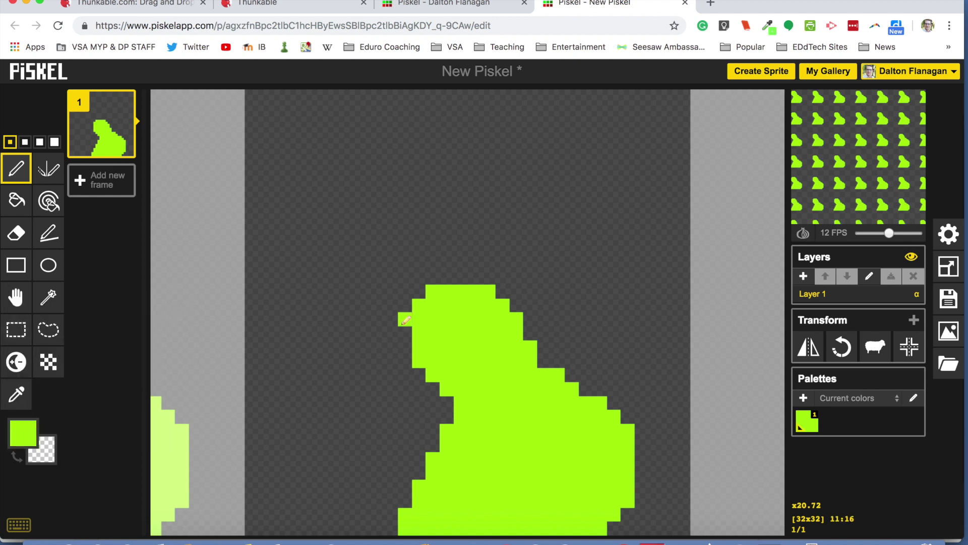
{"action": "left_click_drag", "start_coordinate": [396, 331], "coordinate": [386, 351]}
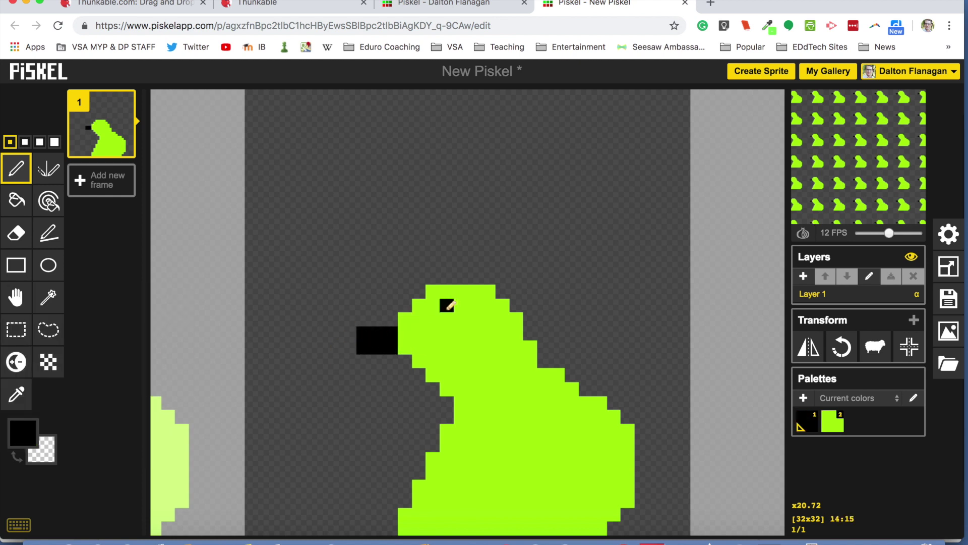
{"action": "left_click_drag", "start_coordinate": [447, 305], "coordinate": [461, 319]}
{"action": "left_click", "coordinate": [22, 433]}
{"action": "left_click", "coordinate": [24, 324]}
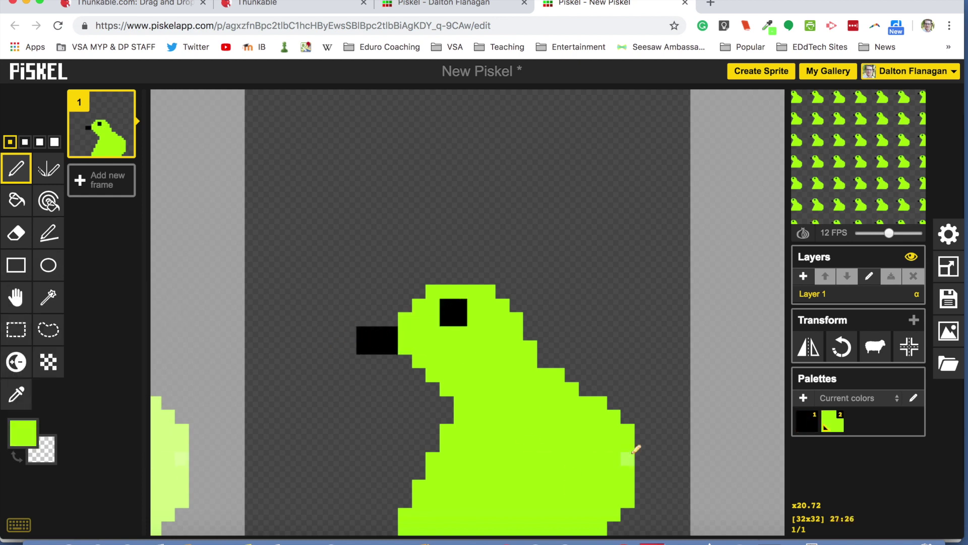
{"action": "mouse_move", "coordinate": [636, 439]}
{"action": "left_mouse_down"}
{"action": "mouse_move", "coordinate": [660, 519]}
{"action": "mouse_move", "coordinate": [610, 517]}
{"action": "mouse_move", "coordinate": [619, 525]}
{"action": "mouse_move", "coordinate": [648, 522]}
{"action": "mouse_move", "coordinate": [646, 490]}
{"action": "mouse_move", "coordinate": [653, 528]}
{"action": "mouse_move", "coordinate": [628, 485]}
{"action": "left_mouse_up"}
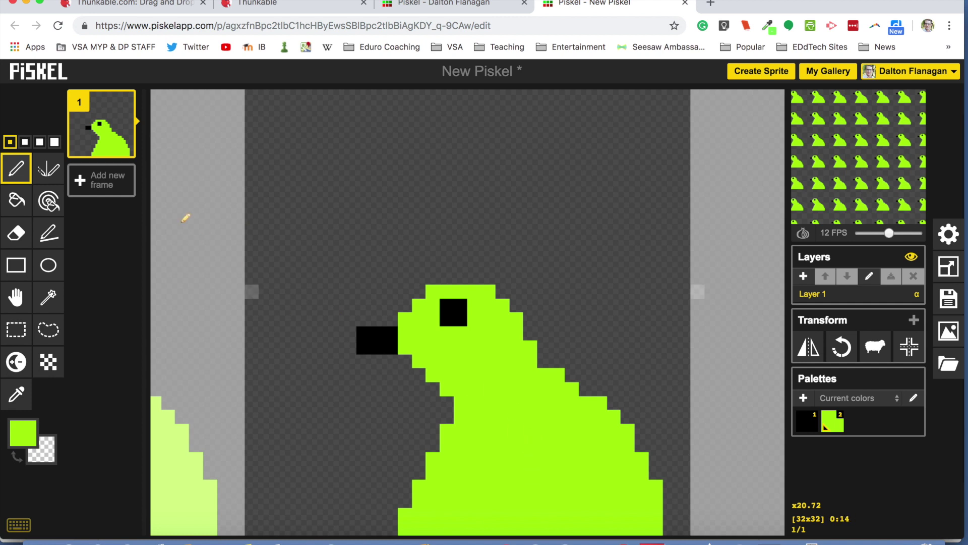
Duplicate the first frame, shift the bird up two pixels, and preview the five-frame hop
{"action": "left_click", "coordinate": [125, 152]}
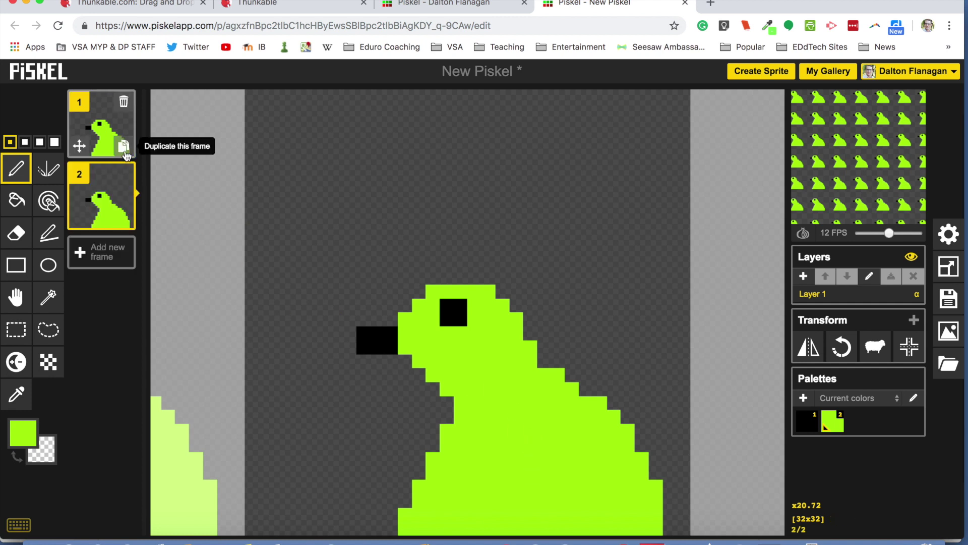
{"action": "left_click", "coordinate": [15, 299]}
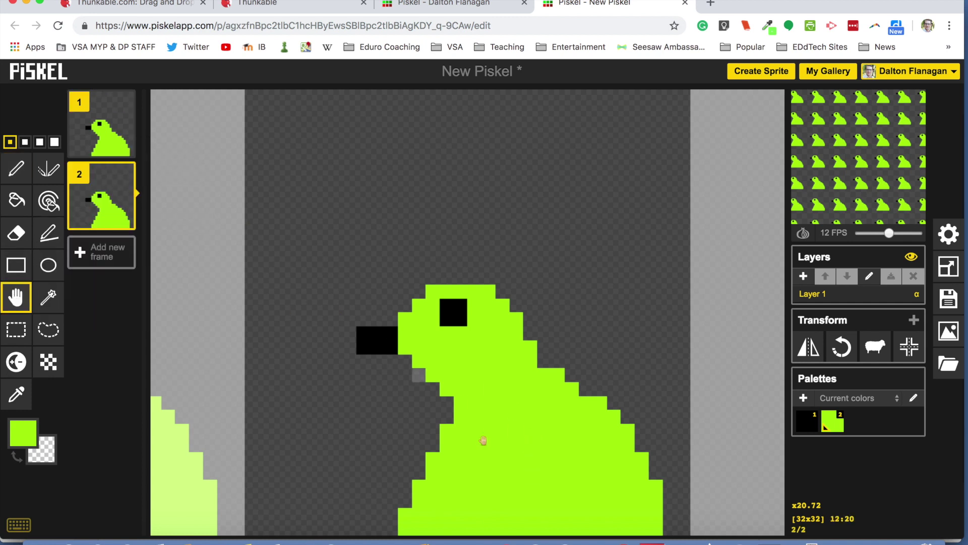
{"action": "left_click_drag", "start_coordinate": [502, 470], "coordinate": [499, 440]}
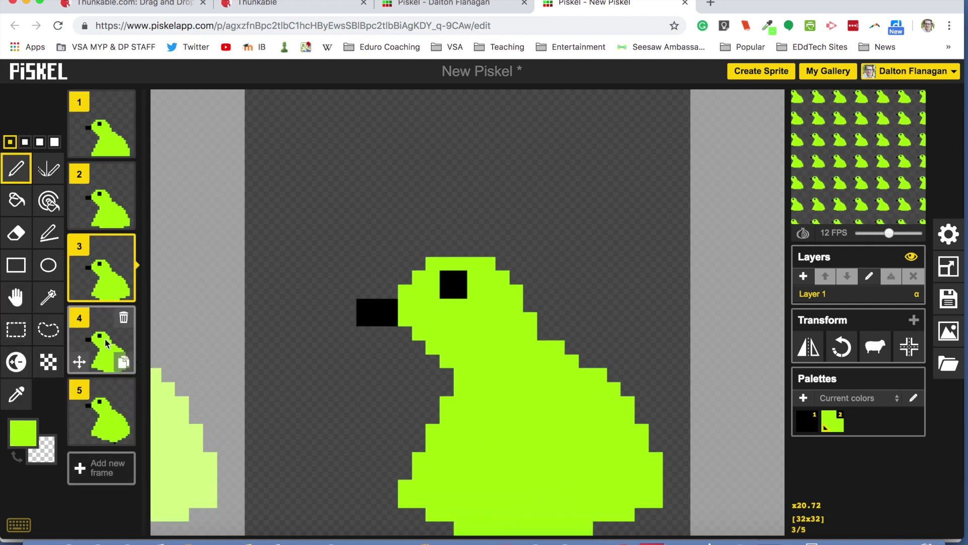
{"action": "left_click", "coordinate": [119, 353]}
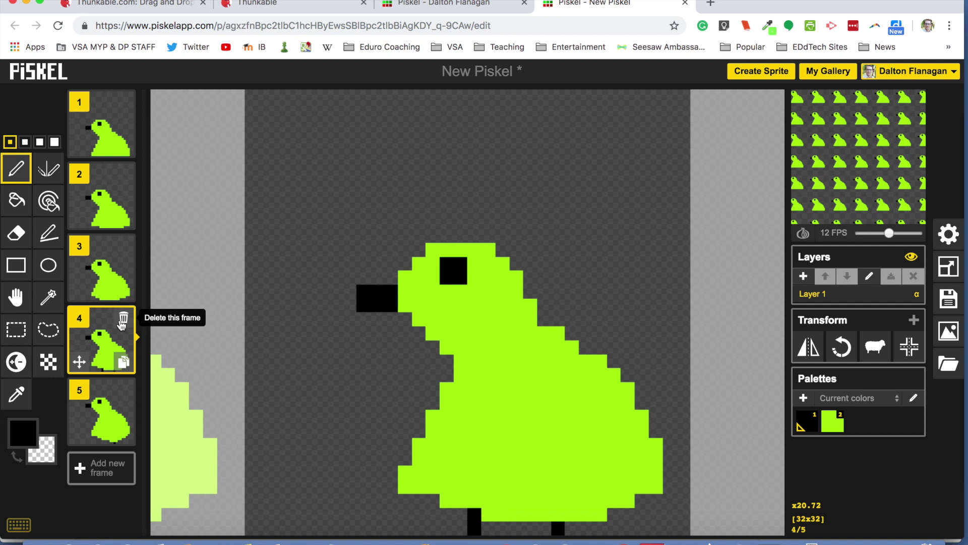
{"action": "left_click", "coordinate": [101, 408]}
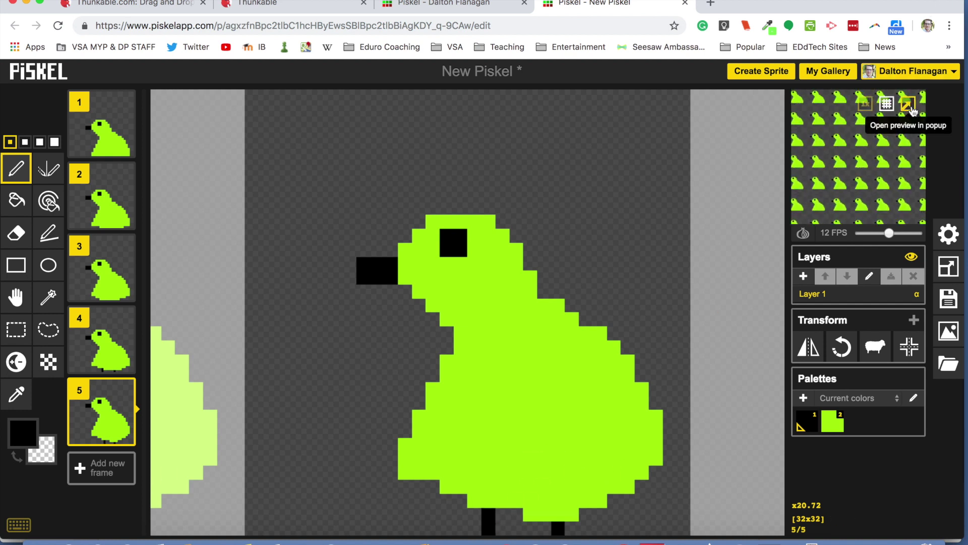
{"action": "left_click", "coordinate": [907, 104]}
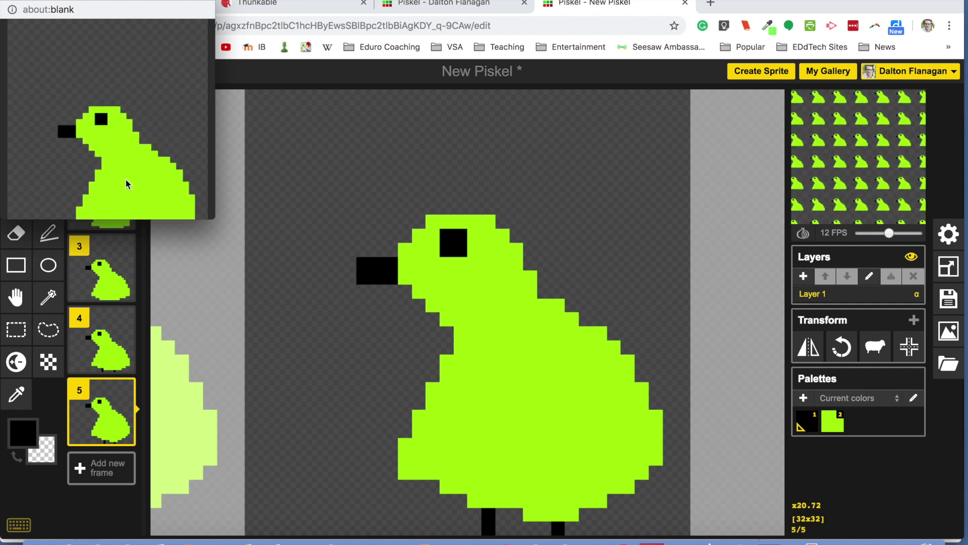
Re-preview the animation at the slower 7 FPS and paint the bird's eye red on frame 6
{"action": "left_click", "coordinate": [885, 222]}
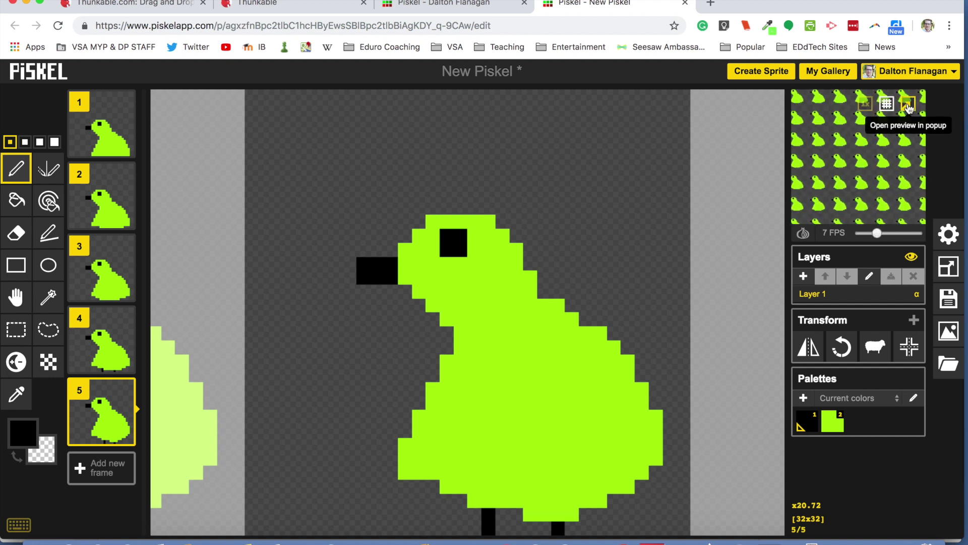
{"action": "left_click", "coordinate": [908, 107]}
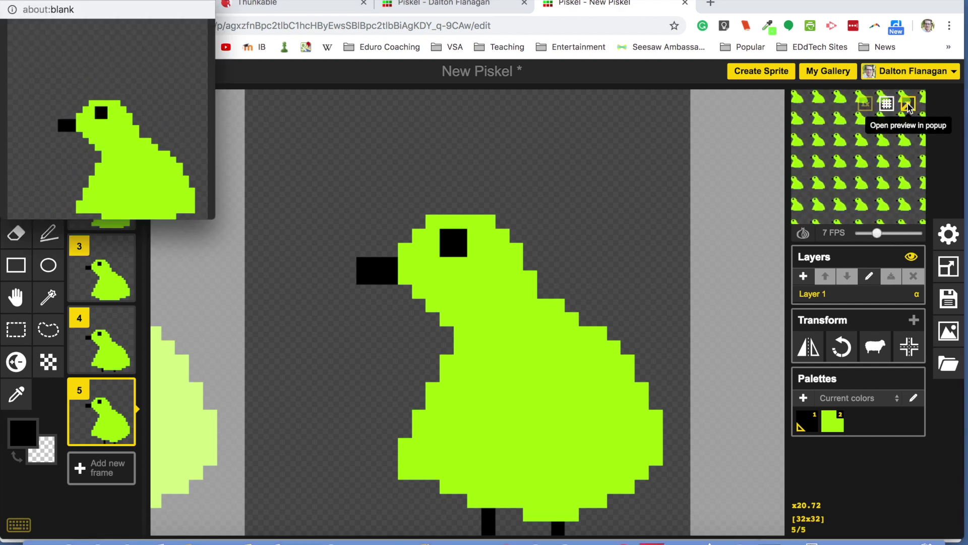
{"action": "left_click", "coordinate": [462, 238]}
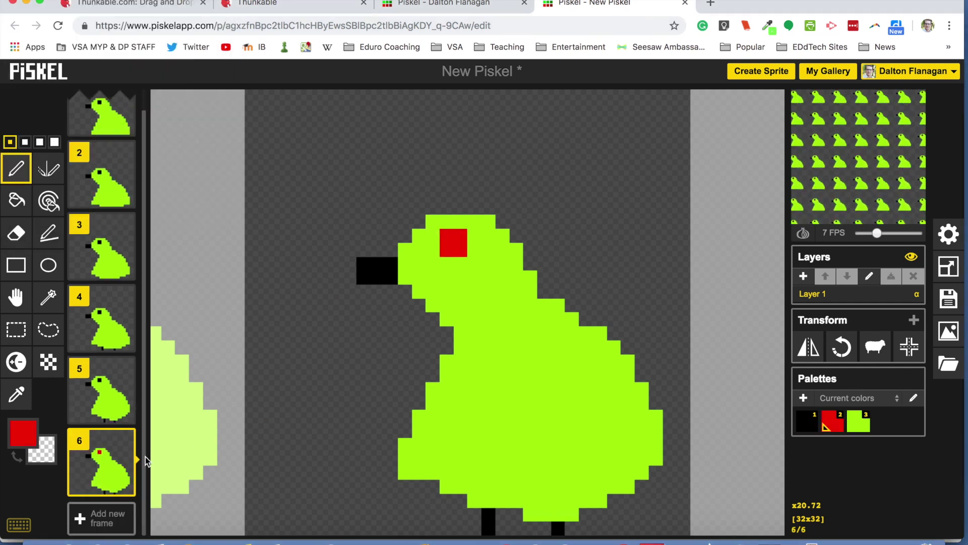
Duplicate frame 6 into new frames 7, 8 and 9
{"action": "left_click", "coordinate": [126, 486]}
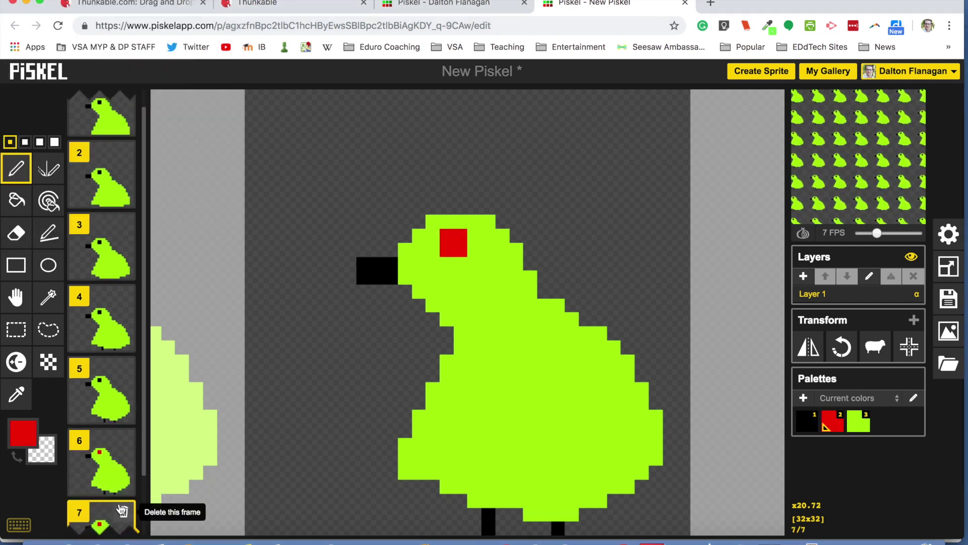
{"action": "scroll", "coordinate": [122, 510], "scroll_direction": "down", "scroll_amount": 2}
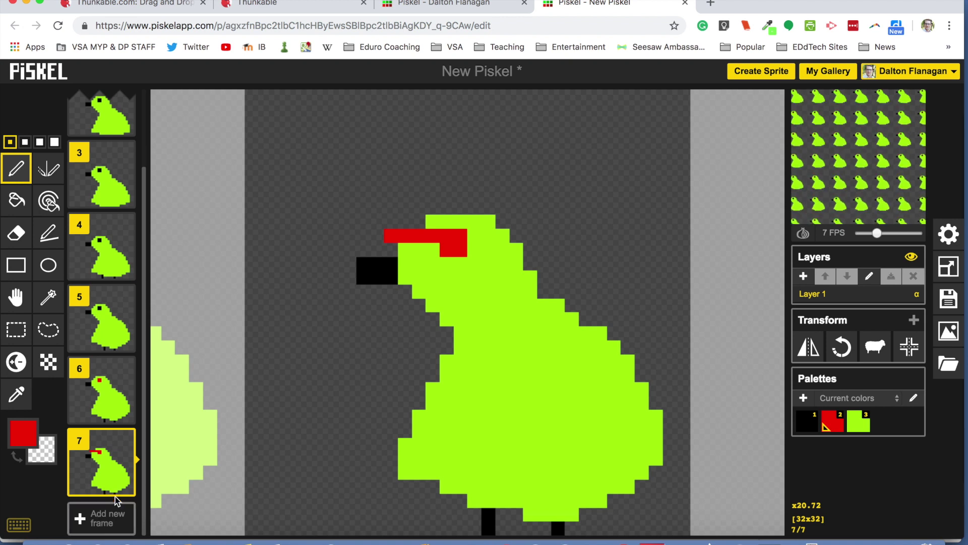
{"action": "left_click", "coordinate": [126, 486]}
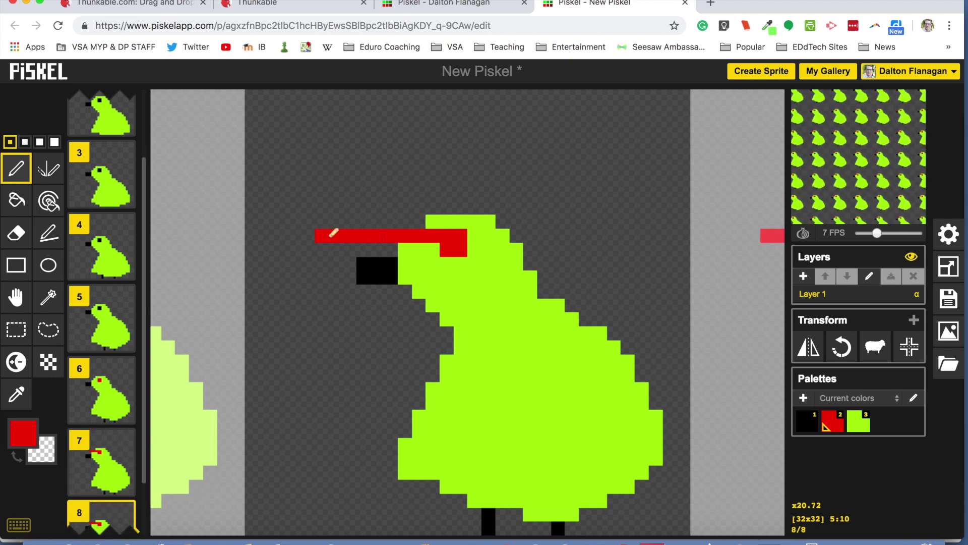
{"action": "scroll", "coordinate": [126, 453], "scroll_direction": "down", "scroll_amount": 3}
{"action": "left_click", "coordinate": [126, 510]}
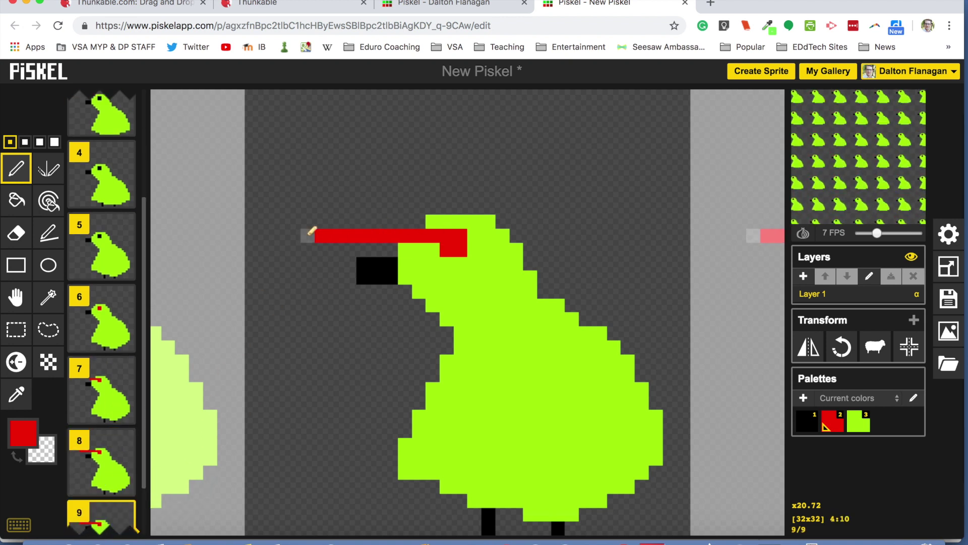
Extend the red beam to the canvas's left edge and clean the stray pixels near the head
{"action": "left_click_drag", "start_coordinate": [309, 233], "coordinate": [255, 231]}
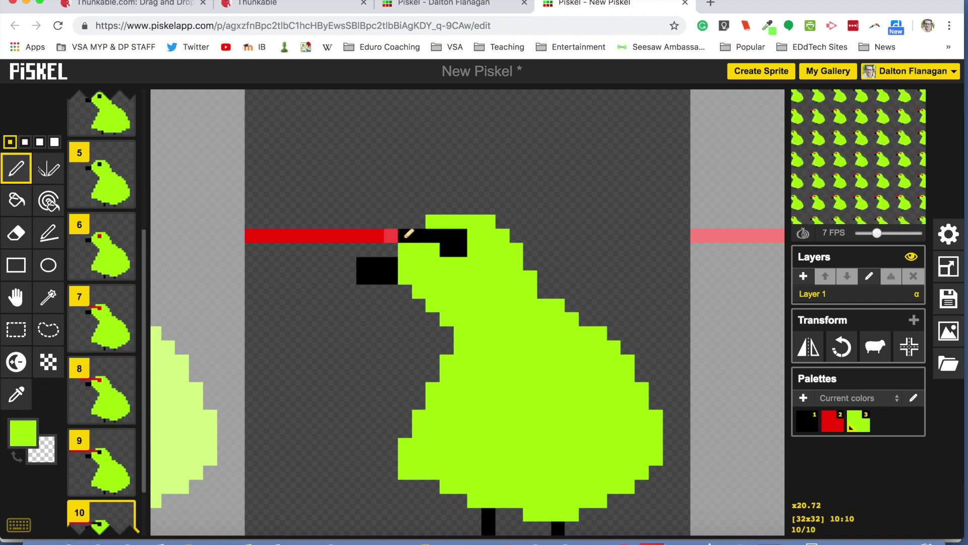
{"action": "left_click", "coordinate": [433, 229]}
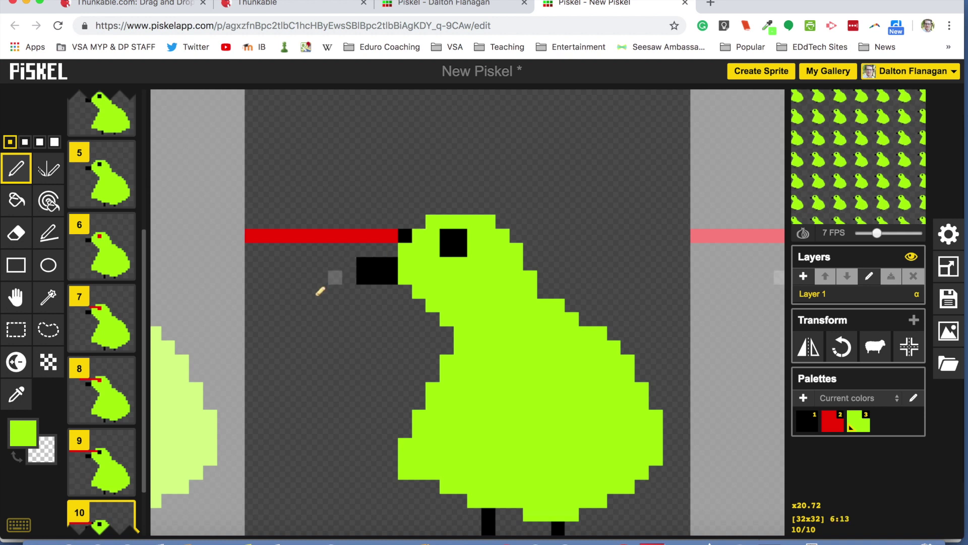
{"action": "left_click", "coordinate": [16, 233]}
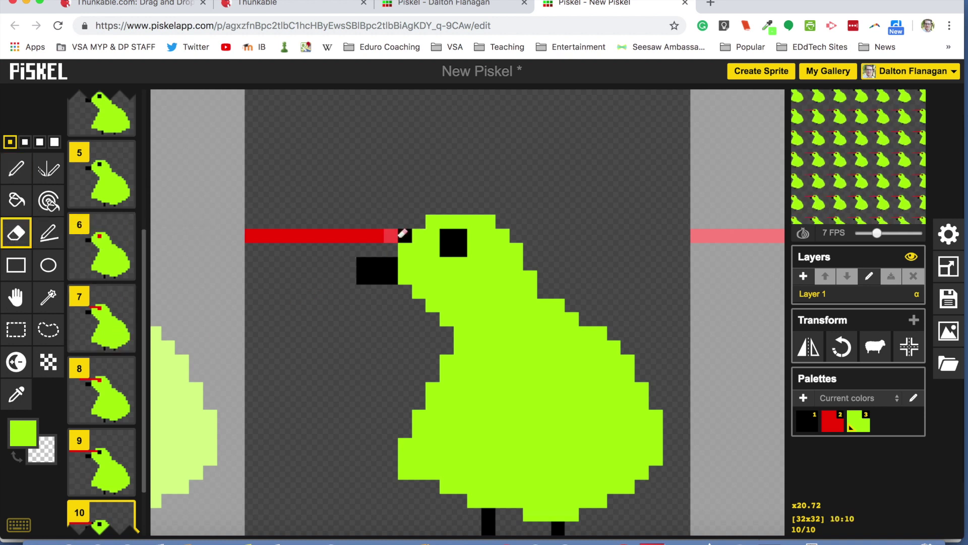
{"action": "left_click", "coordinate": [405, 235]}
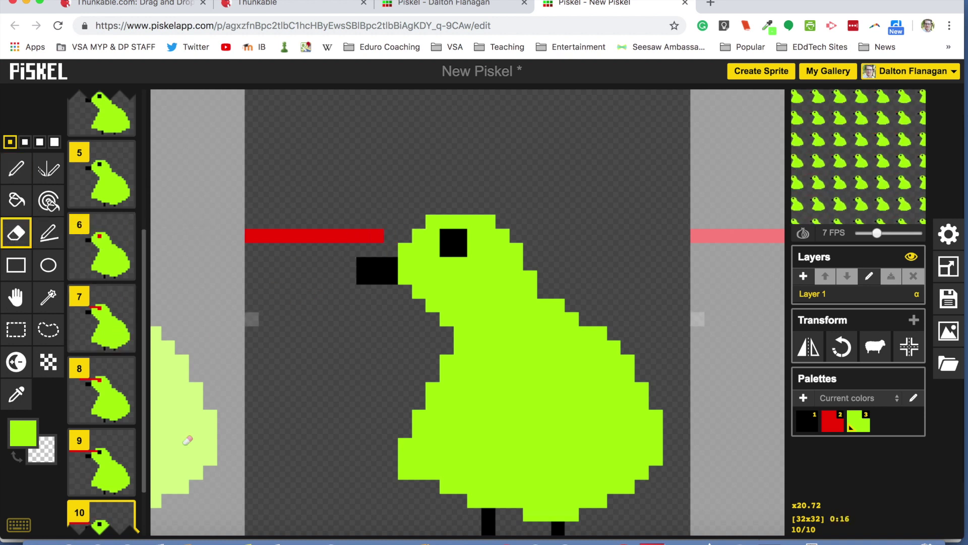
{"action": "scroll", "coordinate": [124, 507], "scroll_direction": "down", "scroll_amount": 2}
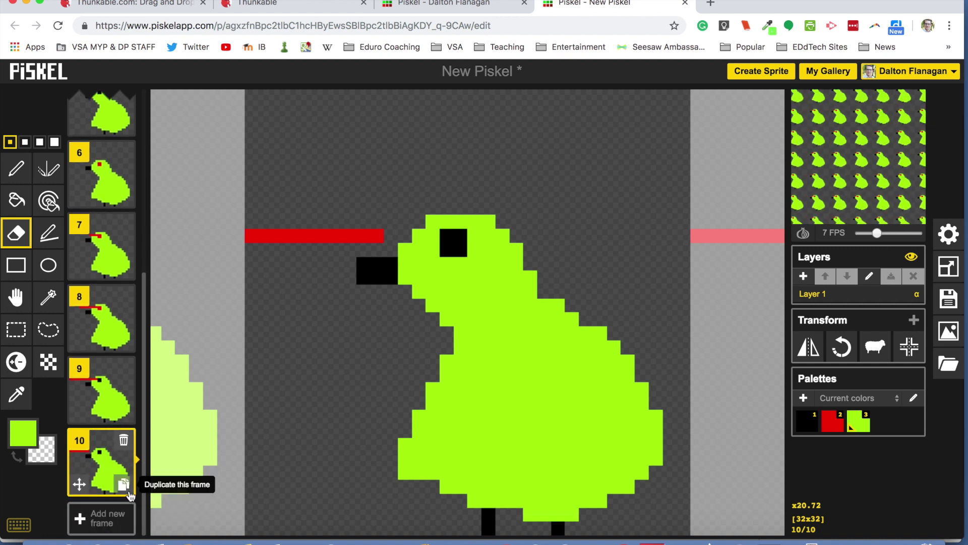
Add frames 11 and 12, shortening the red beam from its right end
{"action": "left_click", "coordinate": [123, 485]}
{"action": "scroll", "coordinate": [129, 490], "scroll_direction": "down", "scroll_amount": 2}
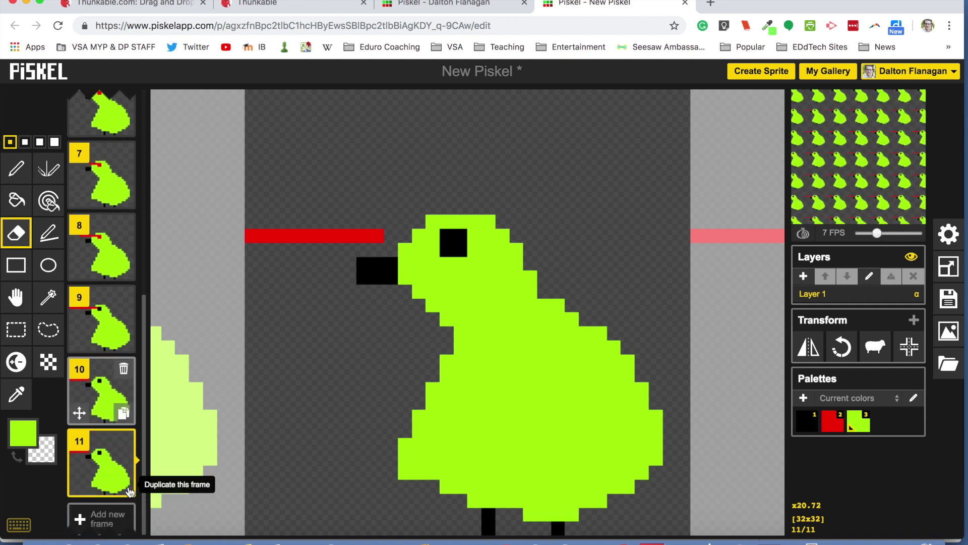
{"action": "left_click_drag", "start_coordinate": [389, 235], "coordinate": [387, 236]}
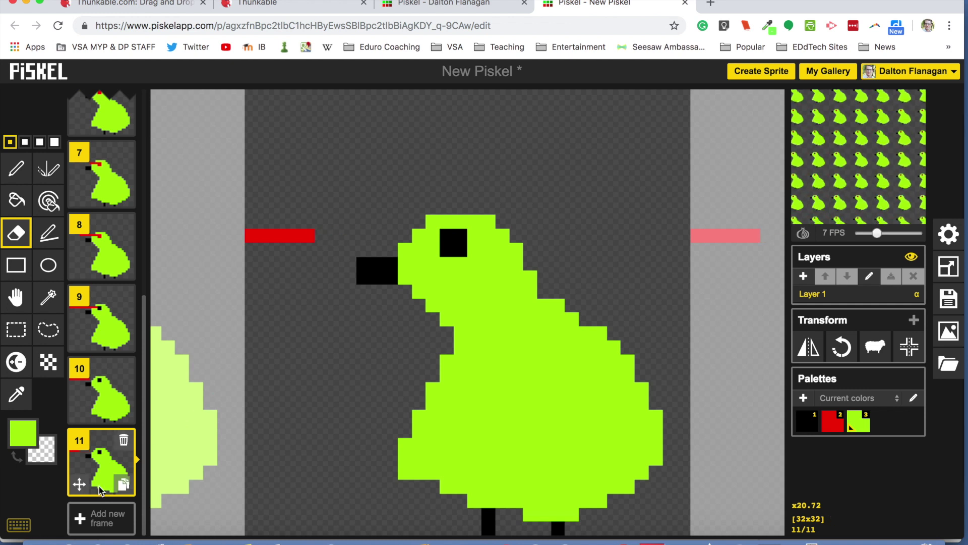
{"action": "left_click", "coordinate": [123, 485]}
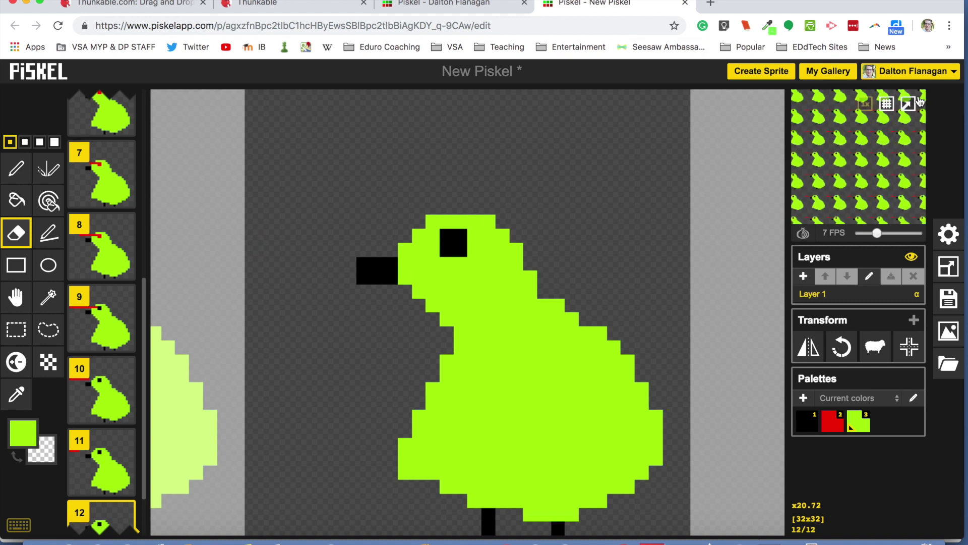
Preview the 12-frame animation, close the popup, and bring frame 11 back onto the canvas
{"action": "left_click", "coordinate": [910, 105]}
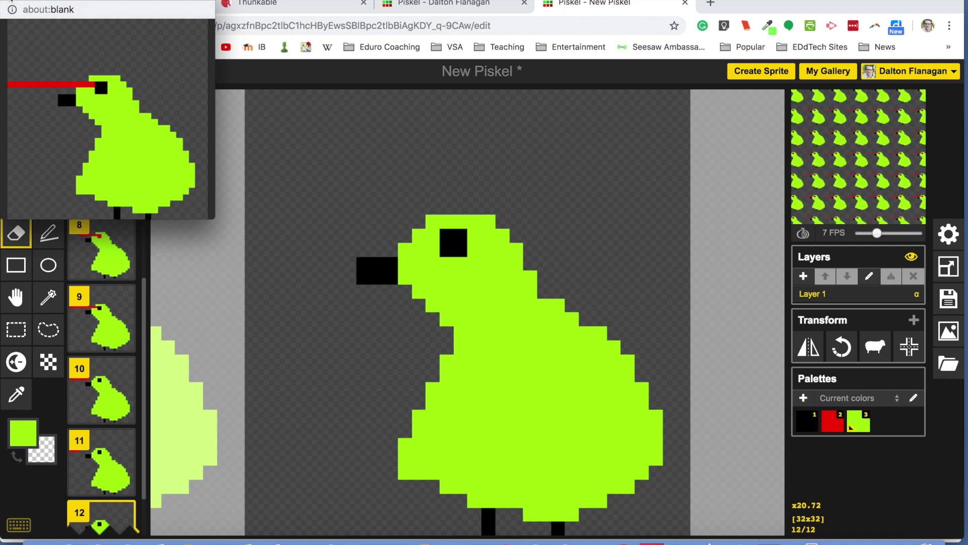
{"action": "left_click", "coordinate": [10, 1]}
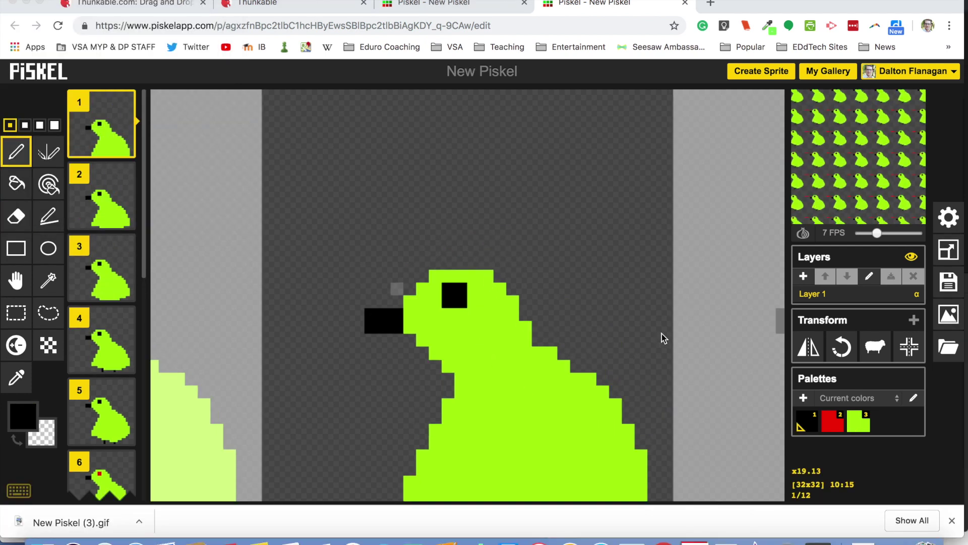
{"action": "scroll", "coordinate": [91, 393], "scroll_direction": "down", "scroll_amount": 10}
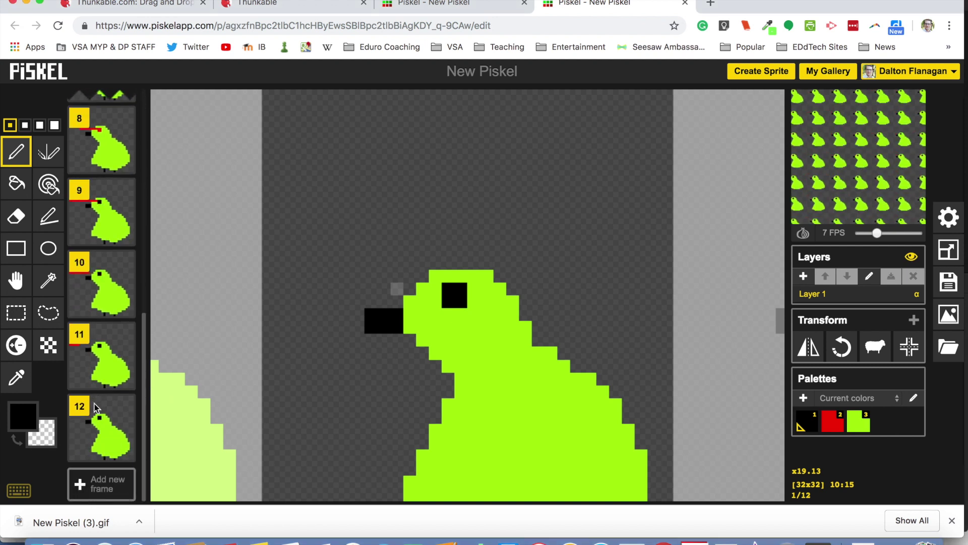
{"action": "left_click", "coordinate": [111, 429]}
{"action": "left_click", "coordinate": [112, 348]}
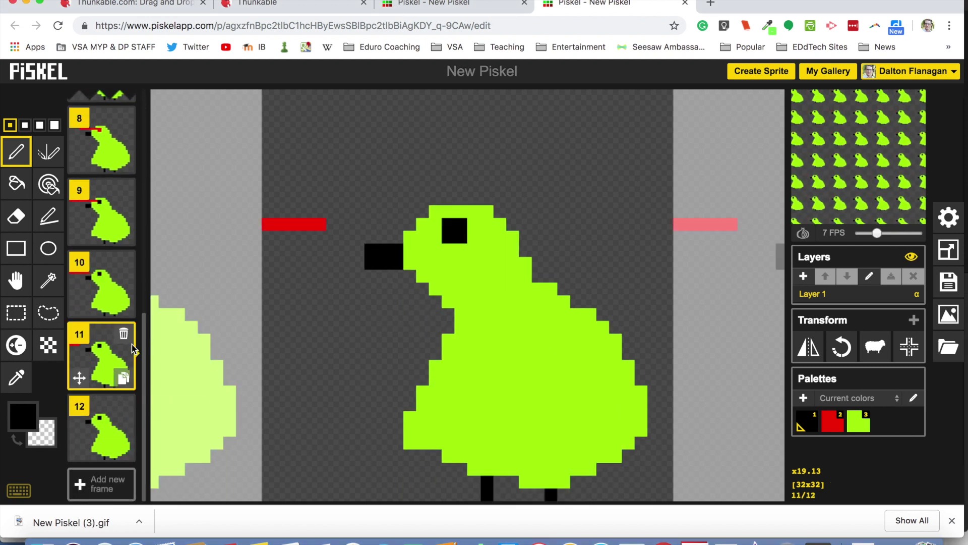
Export and download the animation as a looping 320x320 animated GIF
{"action": "left_click", "coordinate": [949, 316]}
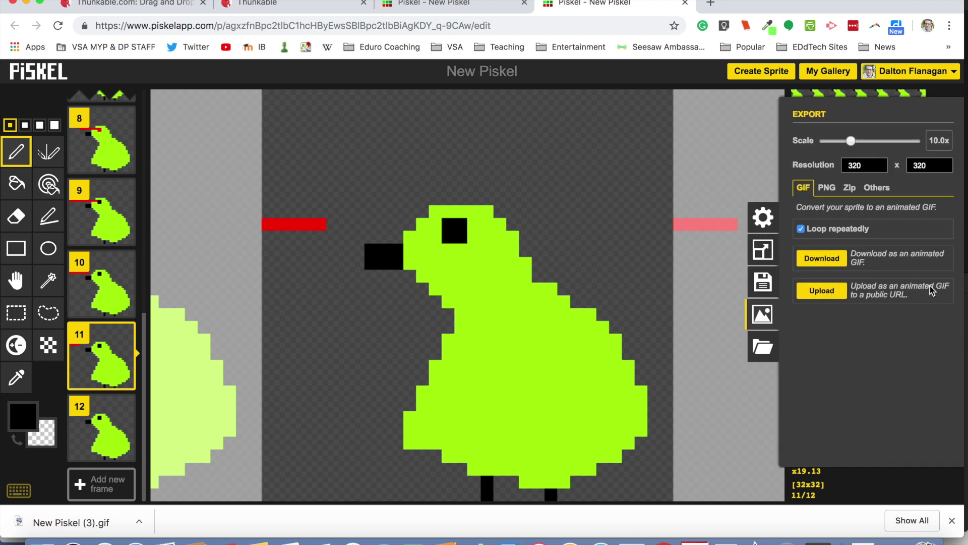
{"action": "left_click", "coordinate": [832, 259]}
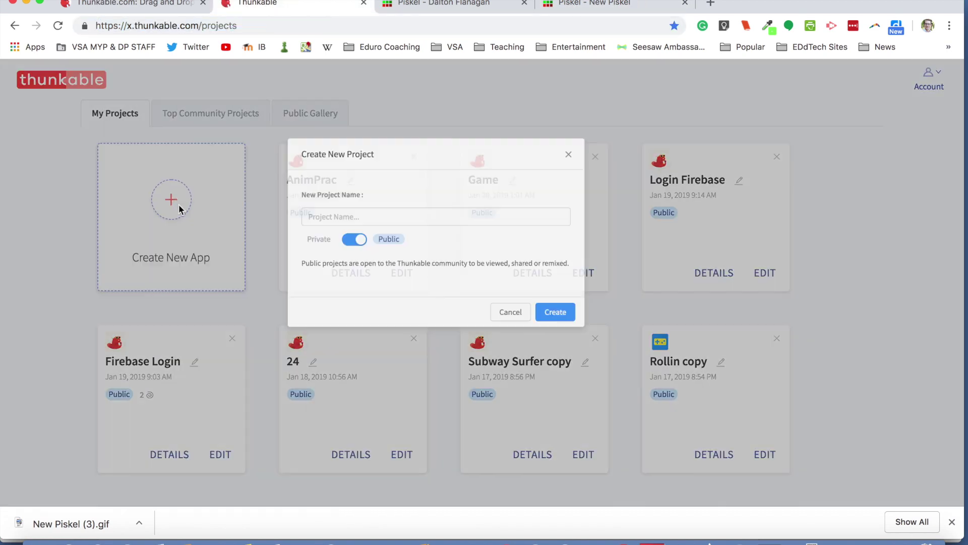
Name the new Thunkable project 'Animation' and create it
{"action": "left_click", "coordinate": [346, 224]}
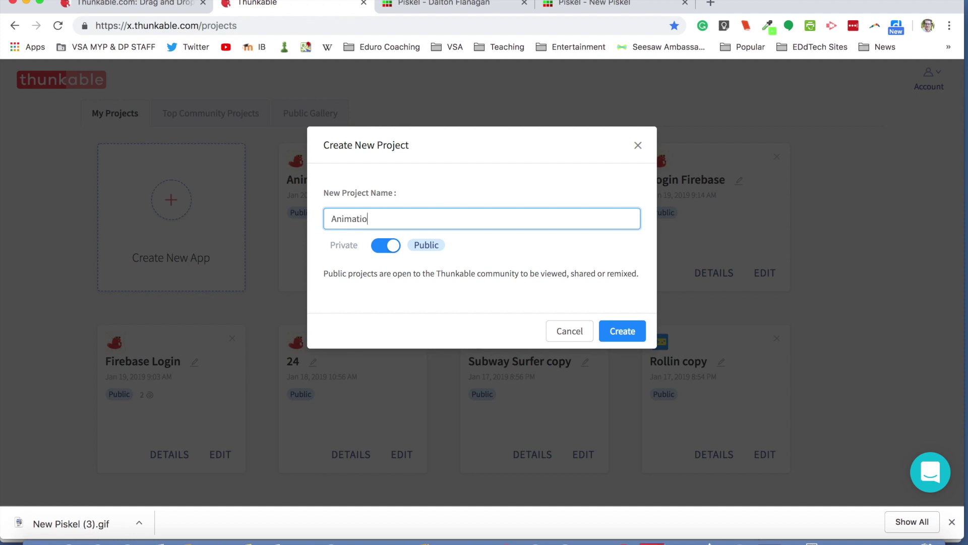
{"action": "left_click", "coordinate": [621, 331]}
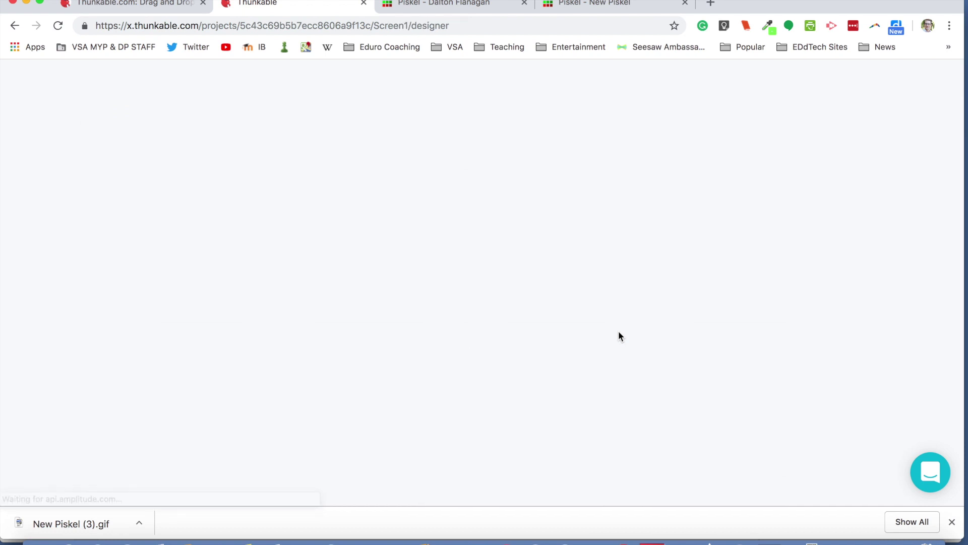
Add Screen2, then drop two Row components onto Screen1
{"action": "scroll", "coordinate": [536, 346], "scroll_direction": "down", "scroll_amount": 3}
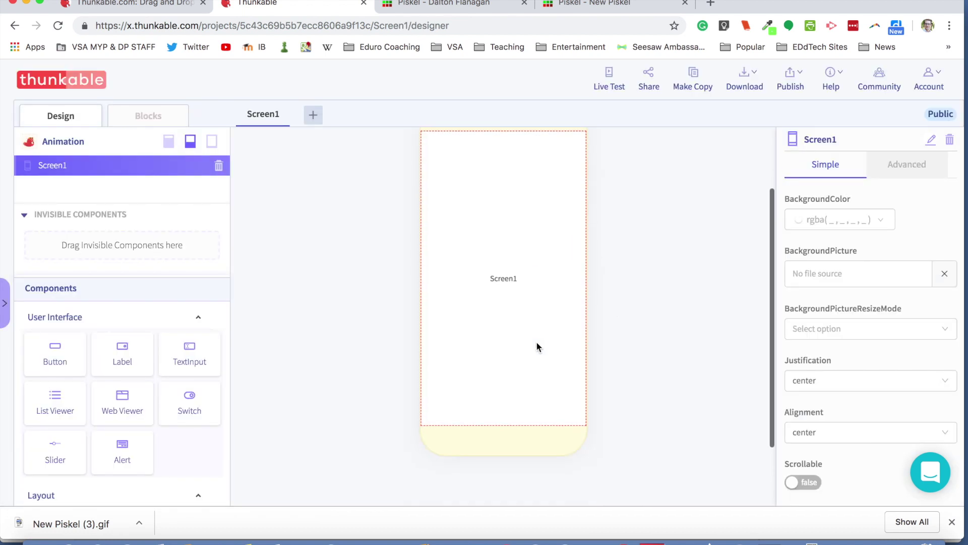
{"action": "left_click", "coordinate": [307, 117]}
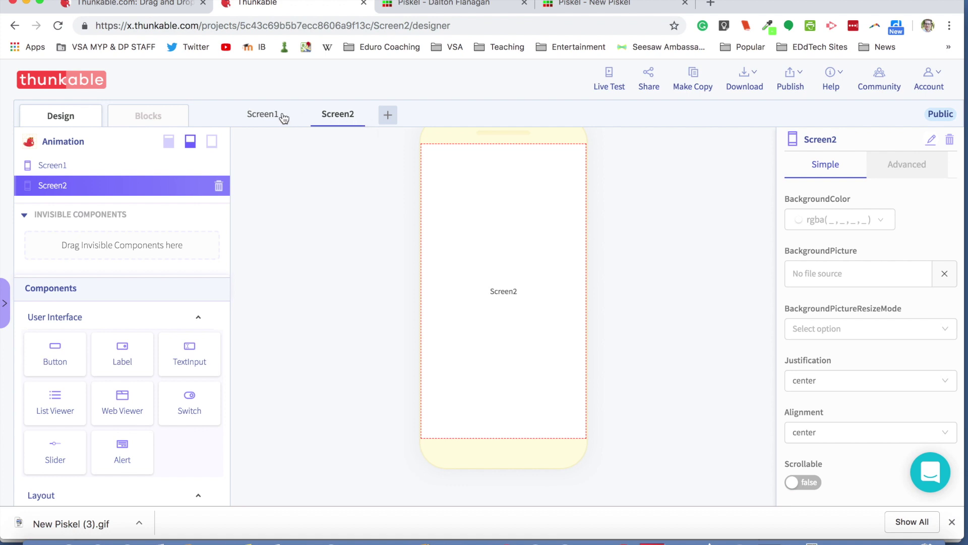
{"action": "left_click", "coordinate": [281, 117]}
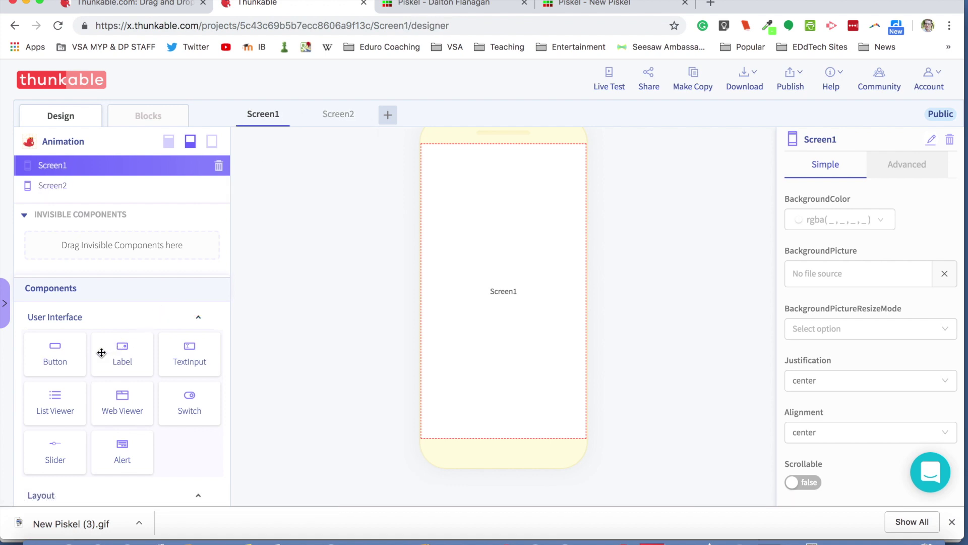
{"action": "scroll", "coordinate": [96, 386], "scroll_direction": "down", "scroll_amount": 5}
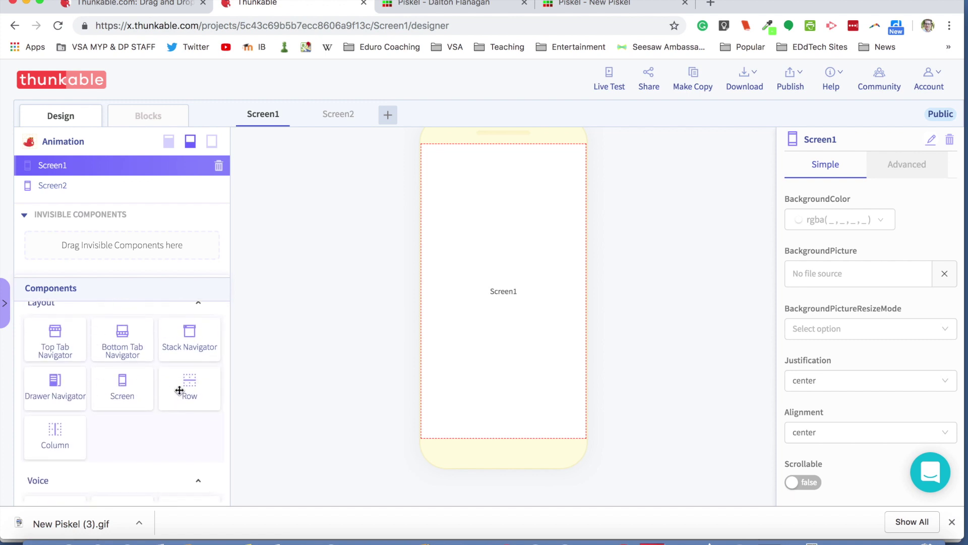
{"action": "left_click_drag", "start_coordinate": [179, 390], "coordinate": [502, 381]}
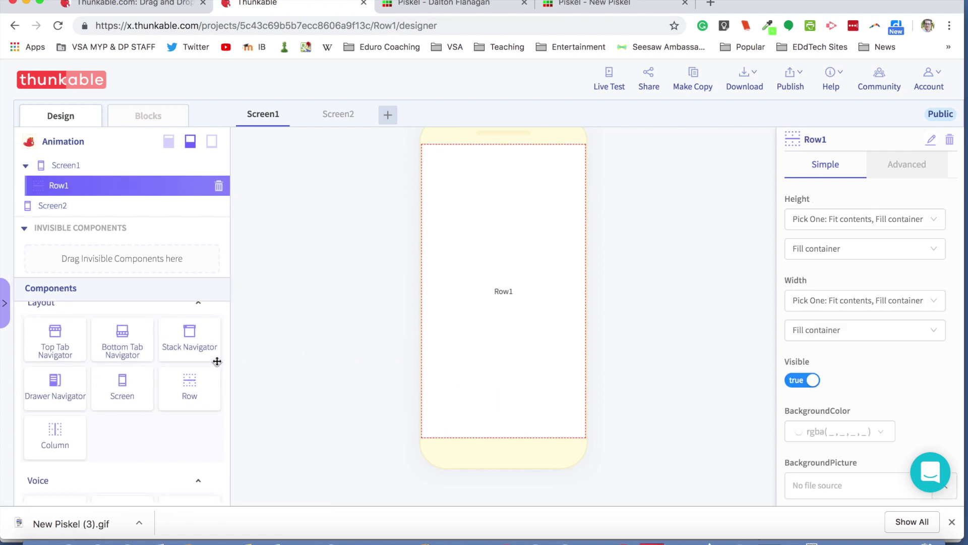
{"action": "left_click_drag", "start_coordinate": [217, 363], "coordinate": [486, 221]}
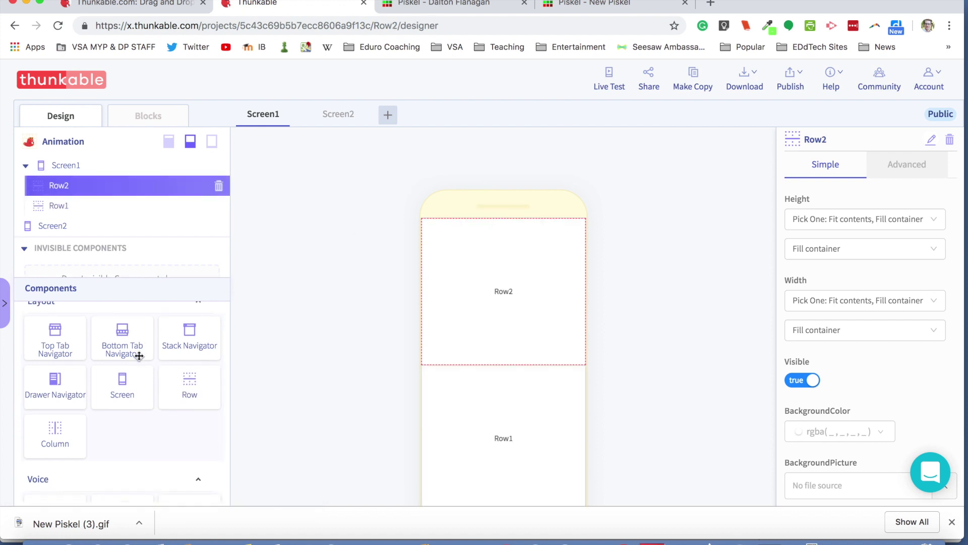
Place an Image in the top row and a Button in the lower row, then select Image1
{"action": "scroll", "coordinate": [139, 356], "scroll_direction": "up", "scroll_amount": 5}
{"action": "scroll", "coordinate": [139, 355], "scroll_direction": "down", "scroll_amount": 10}
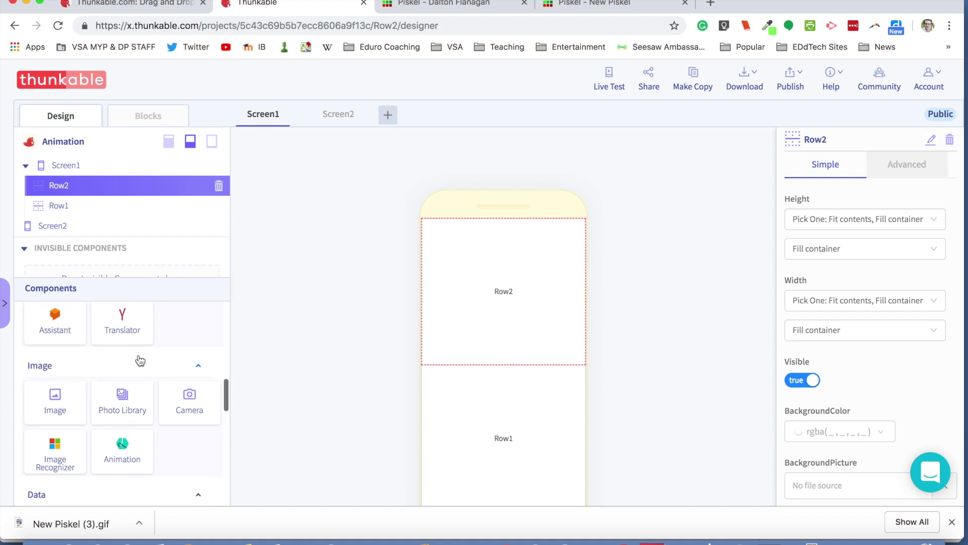
{"action": "left_click_drag", "start_coordinate": [53, 396], "coordinate": [489, 291]}
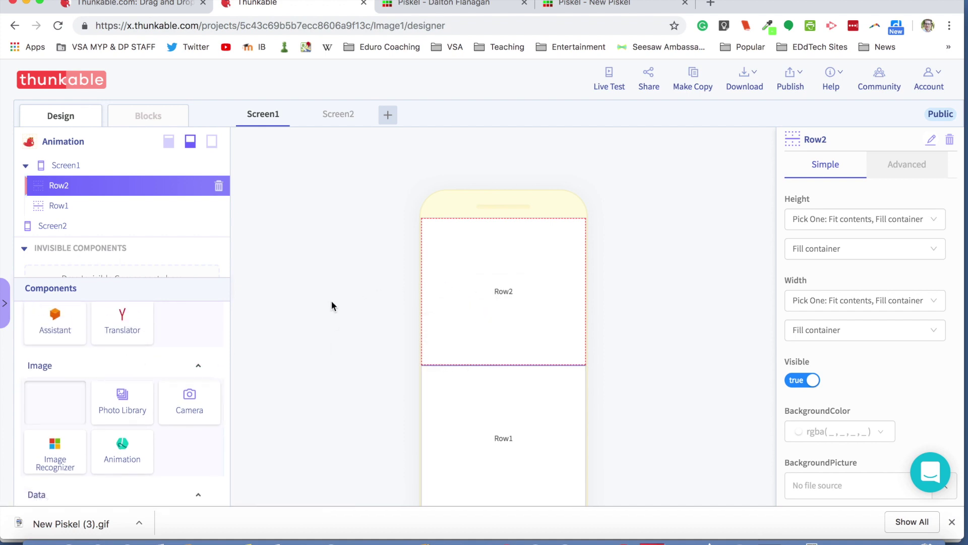
{"action": "scroll", "coordinate": [76, 368], "scroll_direction": "up", "scroll_amount": 10}
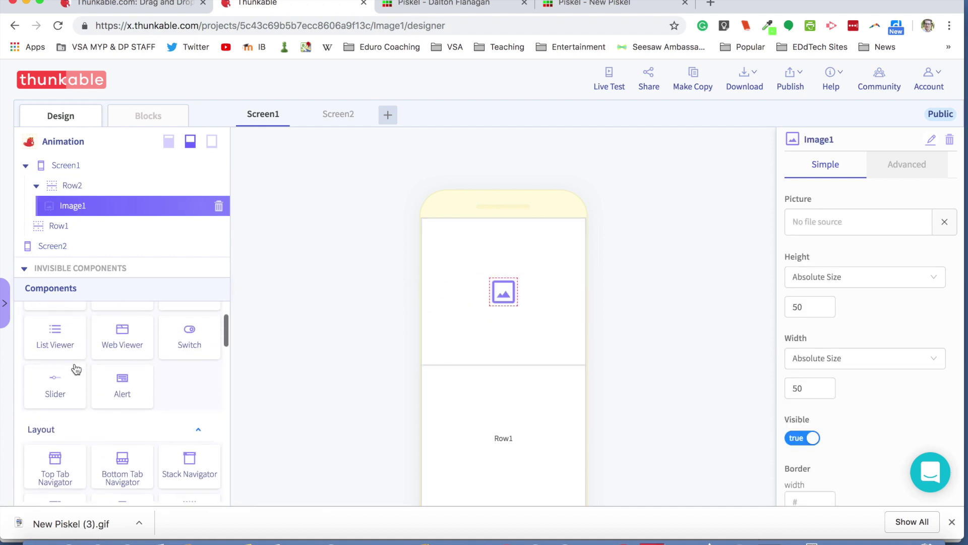
{"action": "scroll", "coordinate": [76, 369], "scroll_direction": "up", "scroll_amount": 2}
{"action": "left_click_drag", "start_coordinate": [75, 368], "coordinate": [519, 440]}
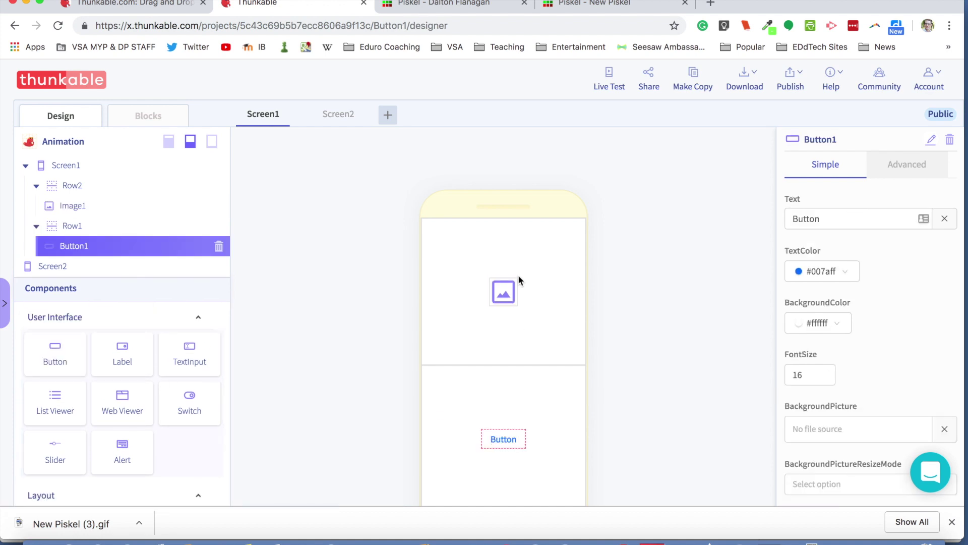
{"action": "left_click", "coordinate": [499, 292]}
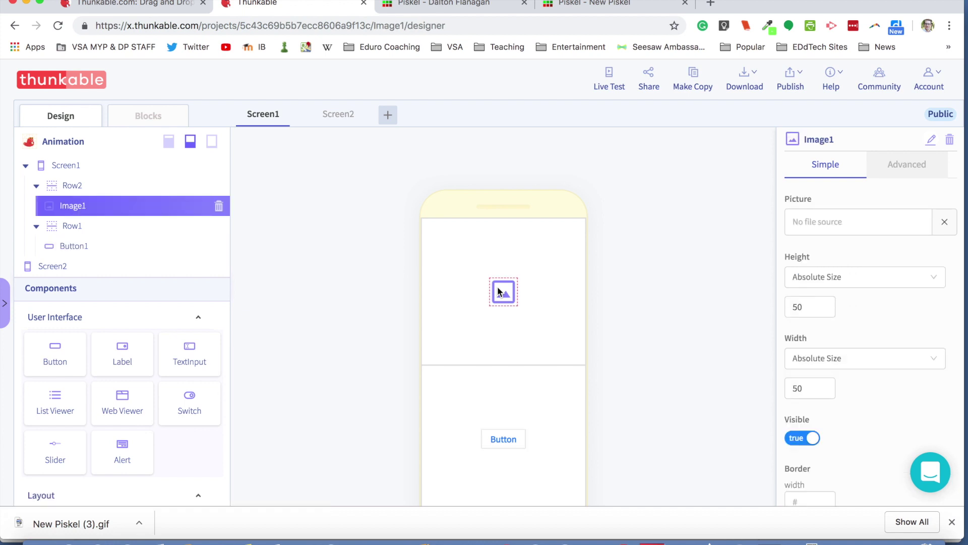
Set Image1's picture to New Piskel (3).gif uploaded from the Downloads folder
{"action": "left_click", "coordinate": [877, 227]}
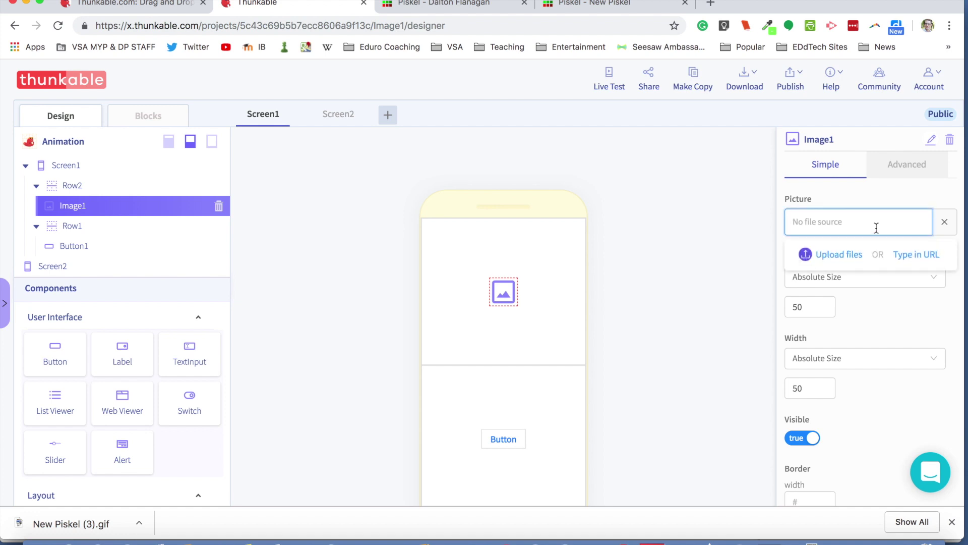
{"action": "left_click", "coordinate": [840, 256]}
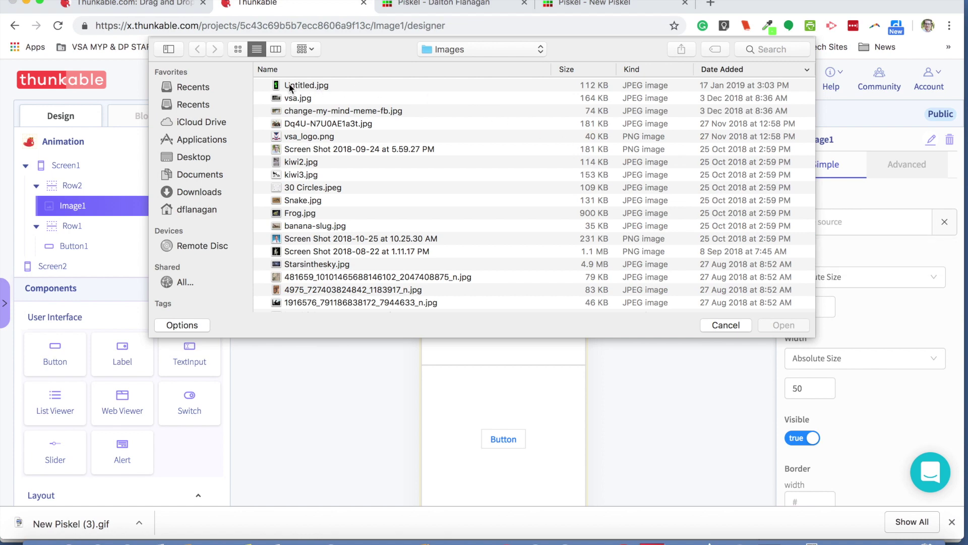
{"action": "left_click", "coordinate": [201, 194]}
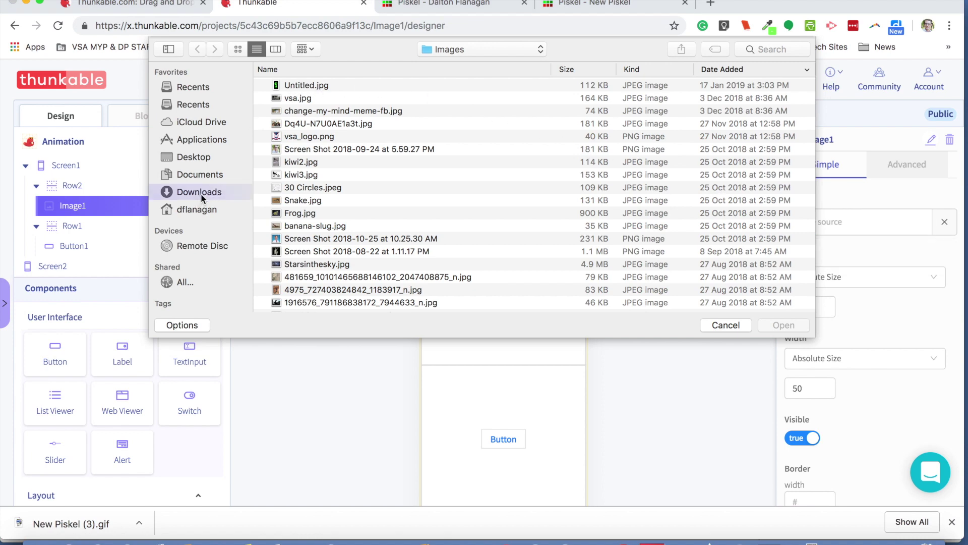
{"action": "left_click", "coordinate": [312, 86]}
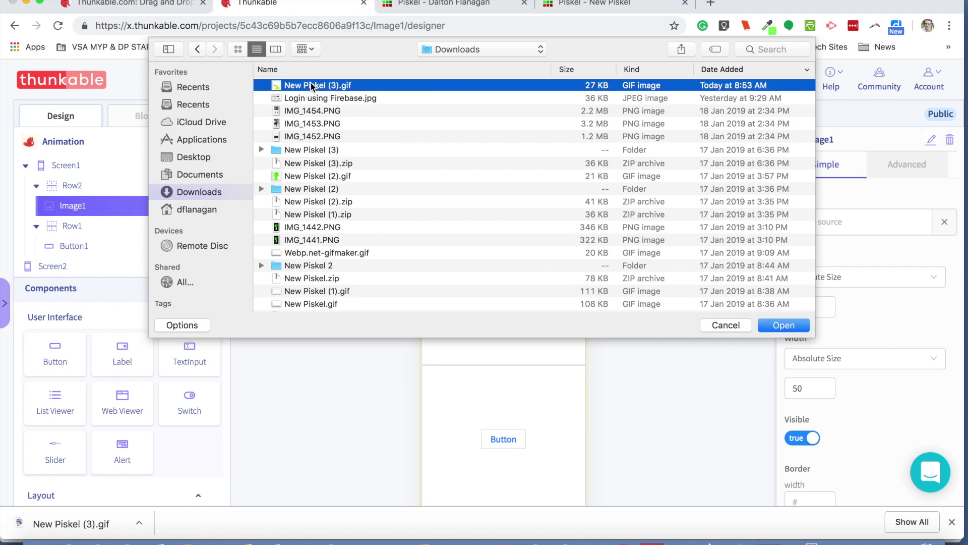
{"action": "left_click", "coordinate": [784, 323]}
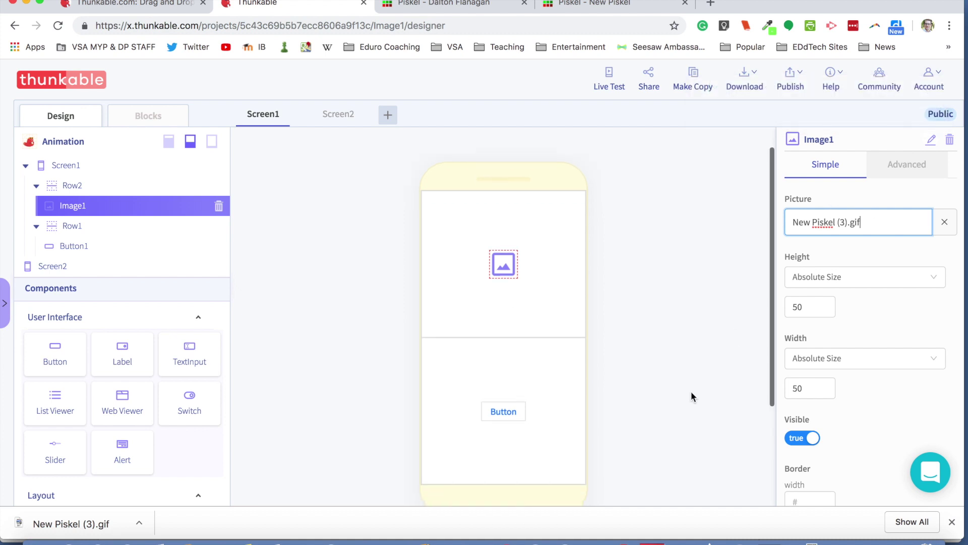
{"action": "left_click", "coordinate": [503, 410]}
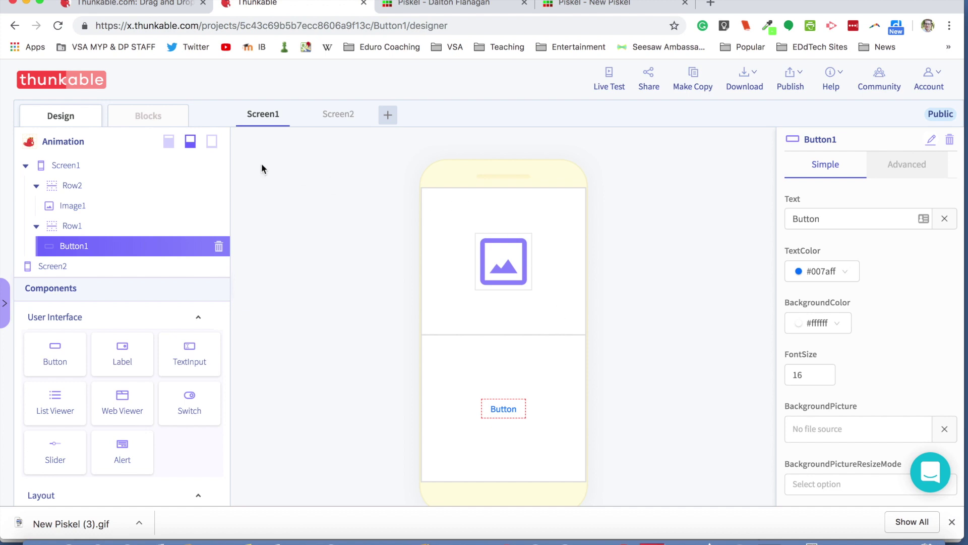
Switch to Screen2 and back to Screen1 to see the kiwi GIF above the button
{"action": "left_click", "coordinate": [326, 121]}
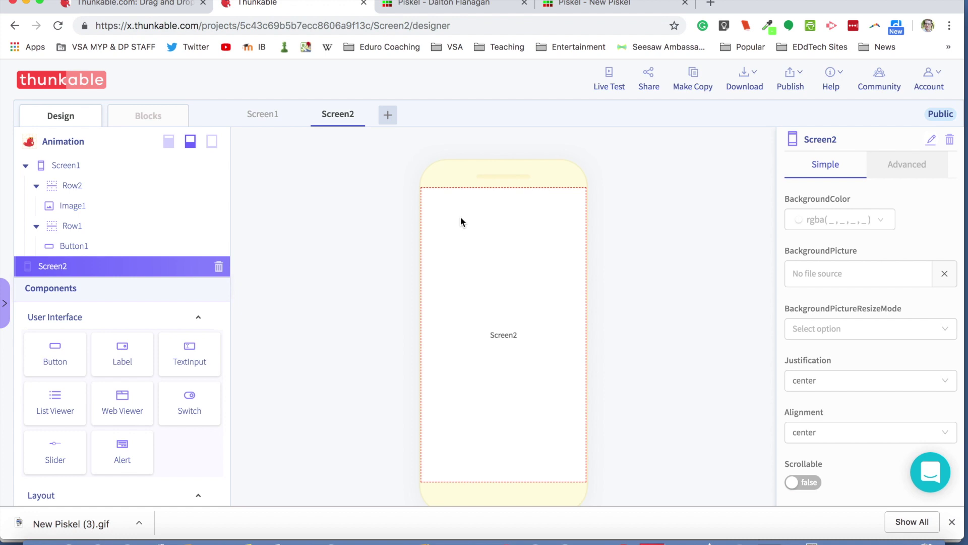
{"action": "left_click", "coordinate": [279, 116]}
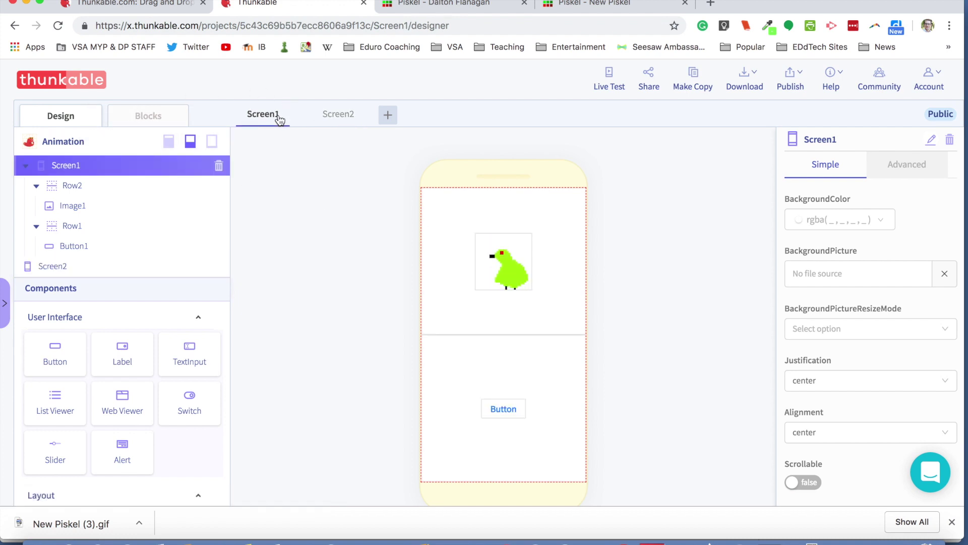